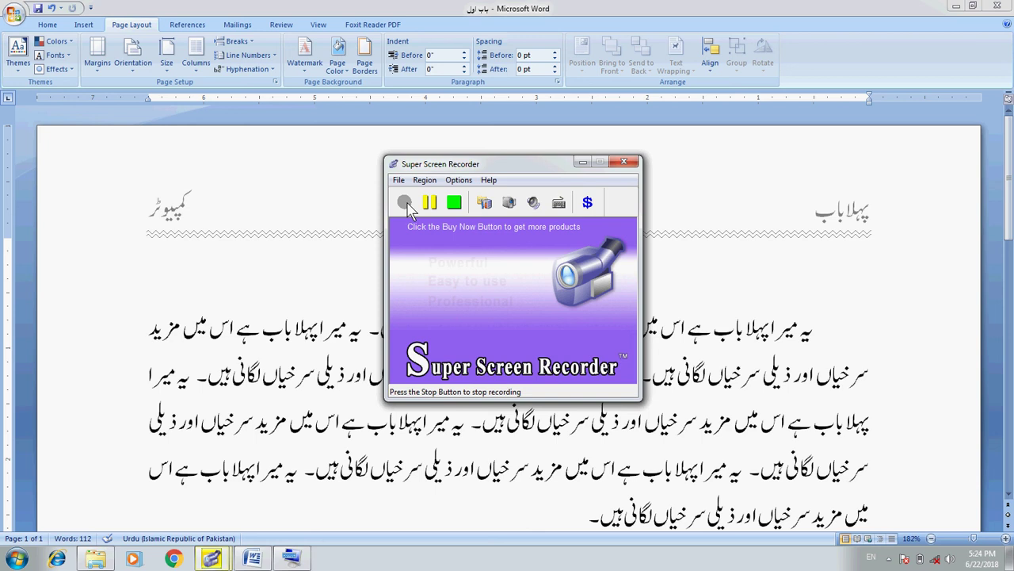
Minimize the Super Screen Recorder window so the Urdu chapter page is fully visible
{"action": "left_click", "coordinate": [583, 162]}
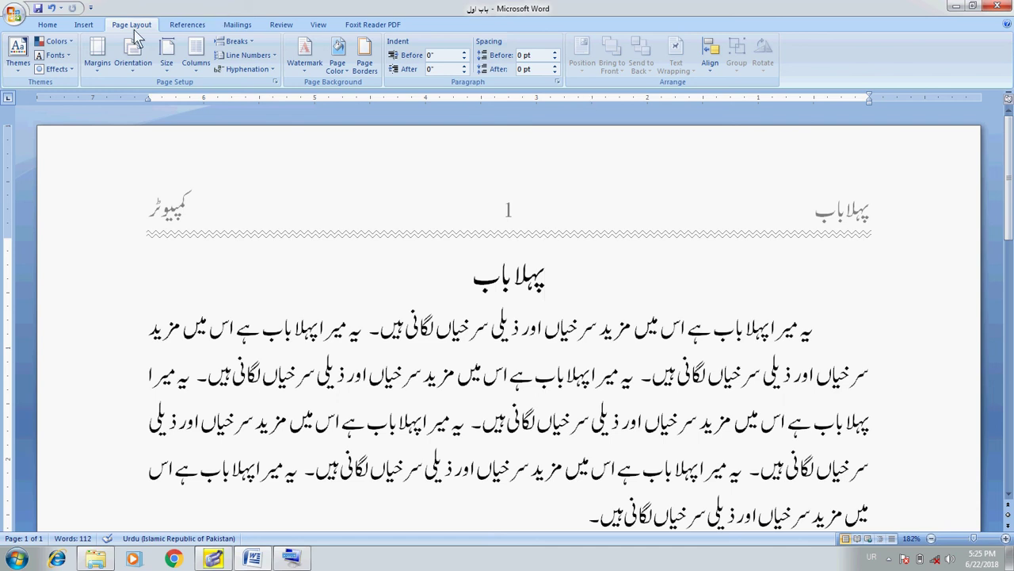
Open the Page Setup dialog through the Margins gallery's Custom Margins entry
{"action": "left_click", "coordinate": [98, 77]}
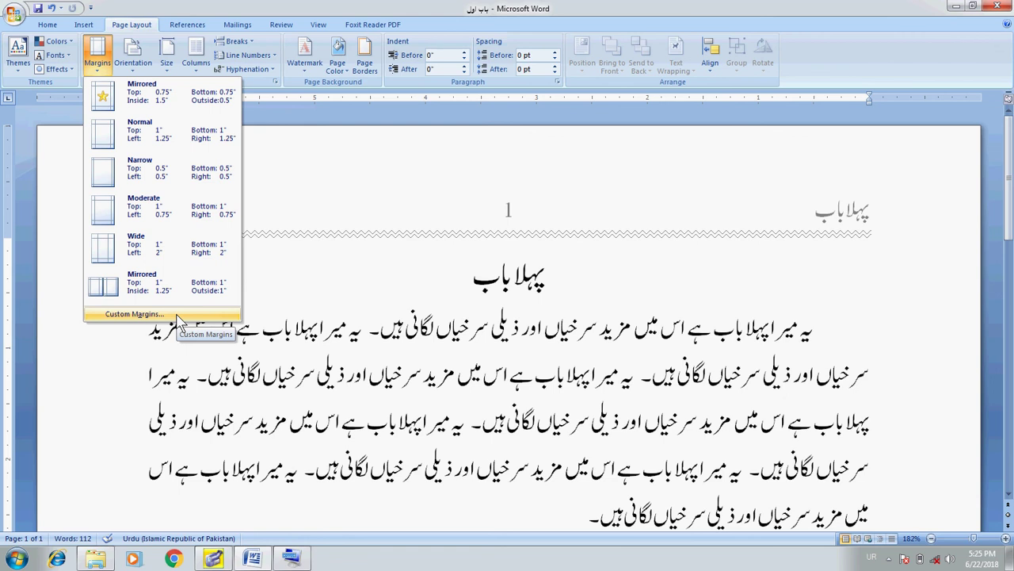
{"action": "left_click", "coordinate": [179, 320]}
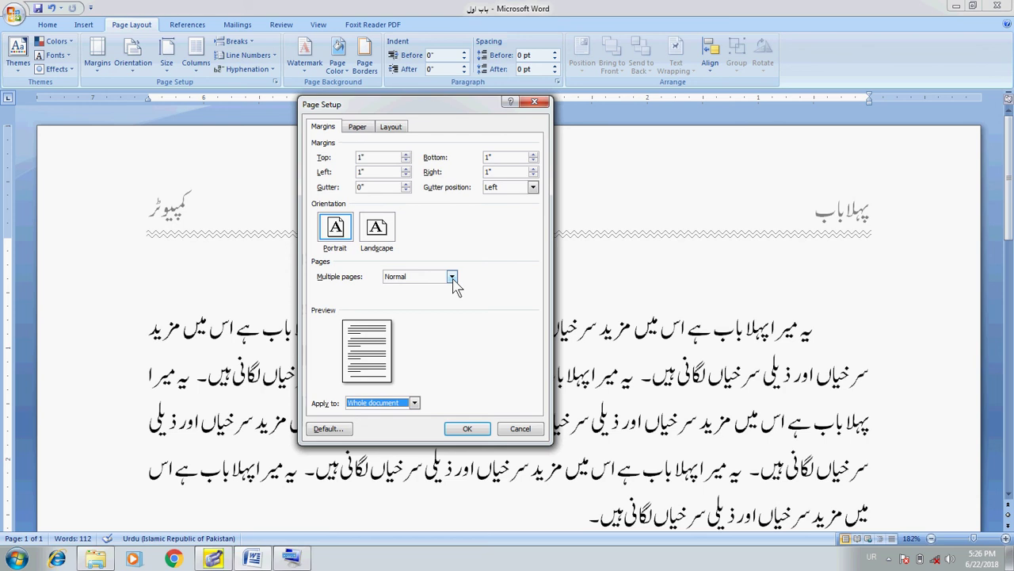
Switch multiple pages to Mirror margins and set top and bottom margins to 0.75"
{"action": "left_click", "coordinate": [452, 277]}
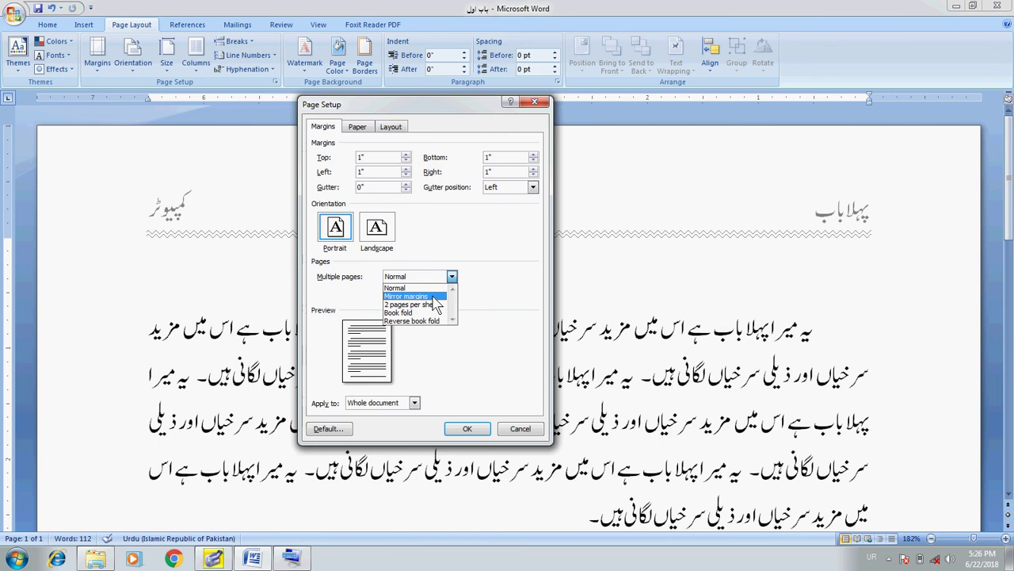
{"action": "left_click", "coordinate": [408, 296]}
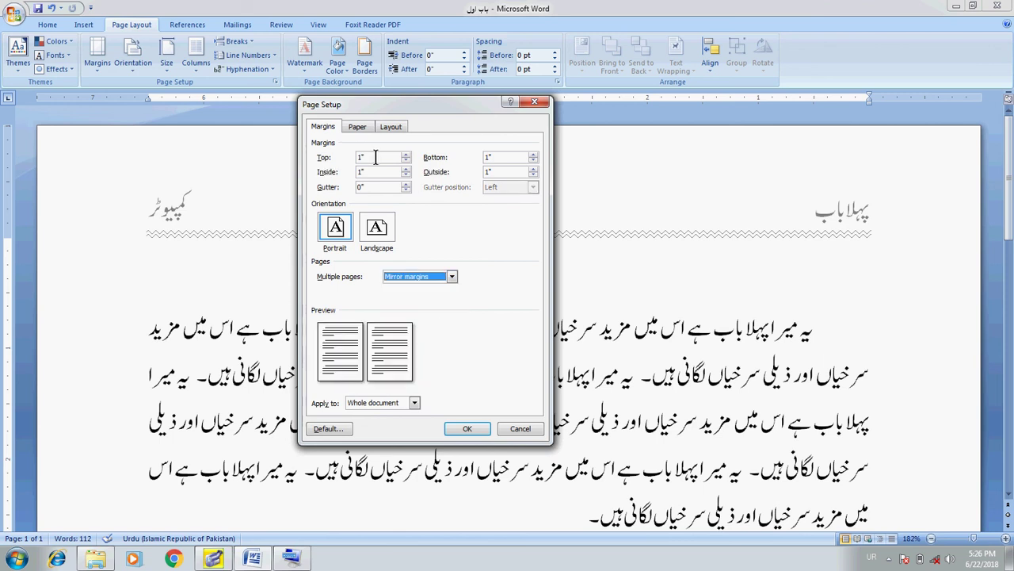
{"action": "left_click_drag", "start_coordinate": [377, 157], "coordinate": [330, 162]}
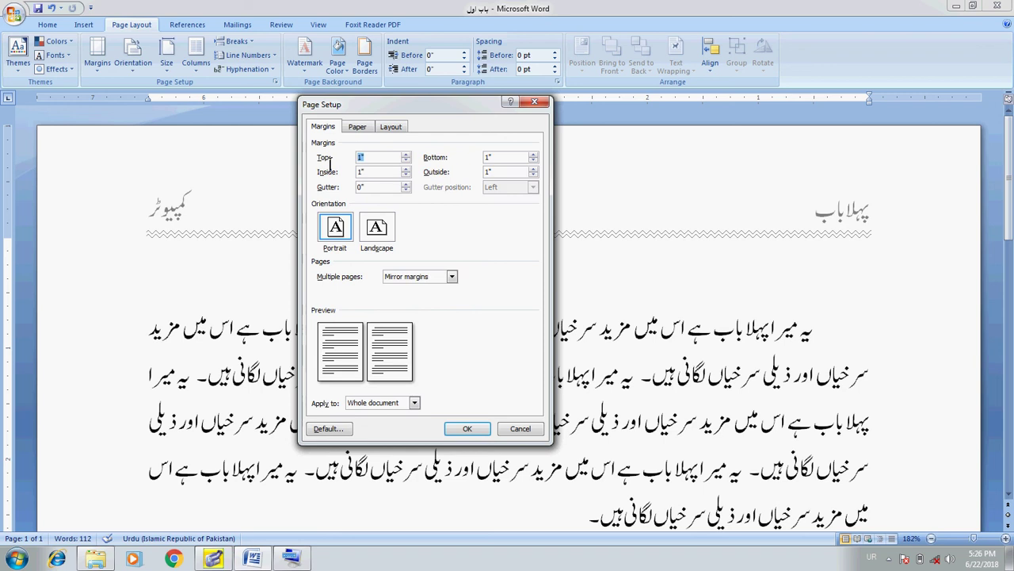
{"action": "key", "text": "BackSpace"}
{"action": "type", "text": "75"}
{"action": "key", "text": "Tab"}
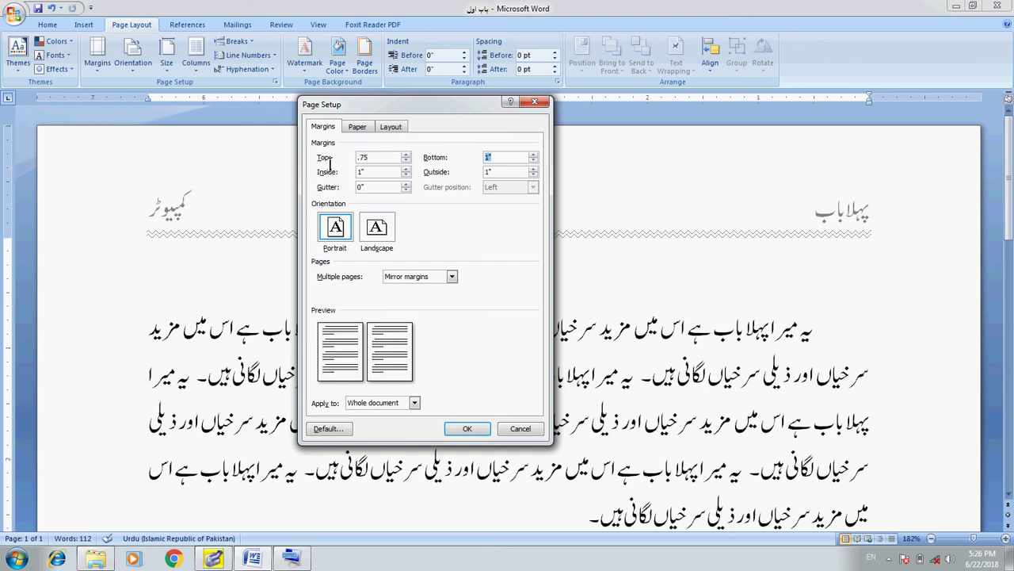
{"action": "type", "text": ".75"}
Set the inside margin to 1.25" and the outside margin to 0.5"
{"action": "key", "text": "Tab"}
{"action": "type", "text": "1.25"}
{"action": "key", "text": "BackSpace"}
{"action": "type", "text": "3"}
{"action": "key", "text": "BackSpace"}
{"action": "type", "text": "25"}
{"action": "key", "text": "Tab"}
{"action": "type", "text": ".5"}
{"action": "key", "text": "Tab"}
Change the paper size to A4
{"action": "left_click", "coordinate": [357, 127]}
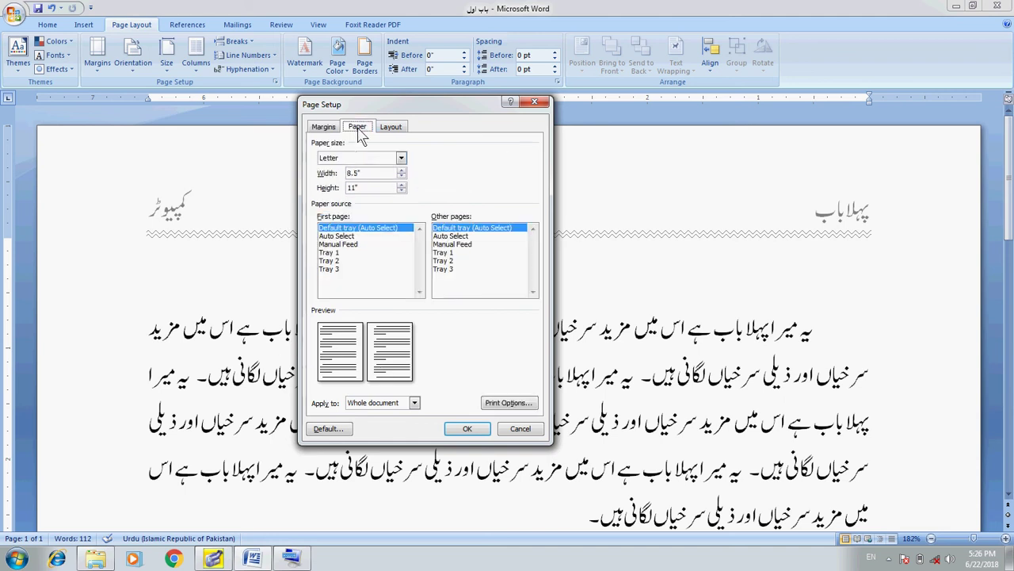
{"action": "left_click", "coordinate": [398, 158]}
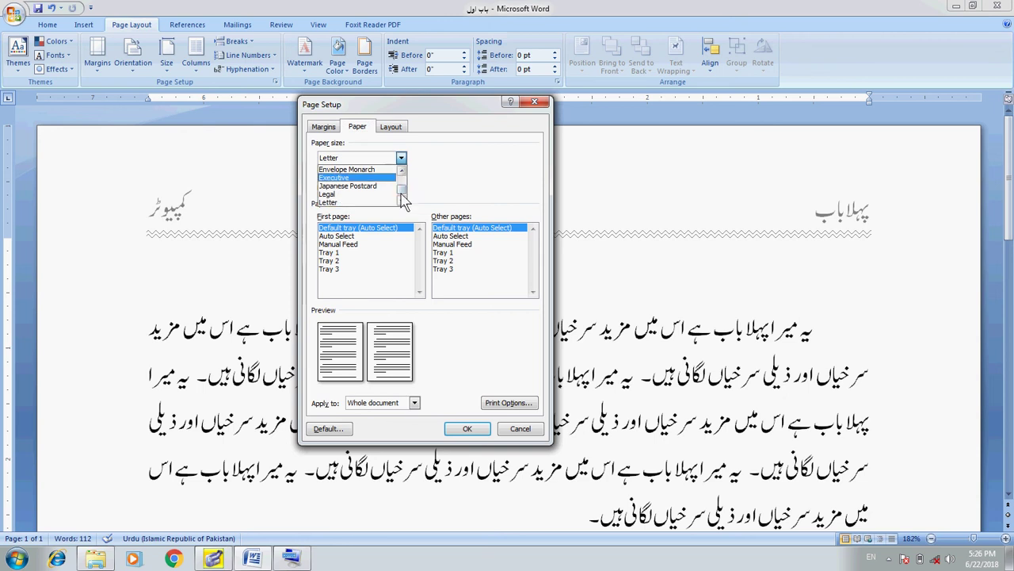
{"action": "left_click_drag", "start_coordinate": [402, 194], "coordinate": [402, 173]}
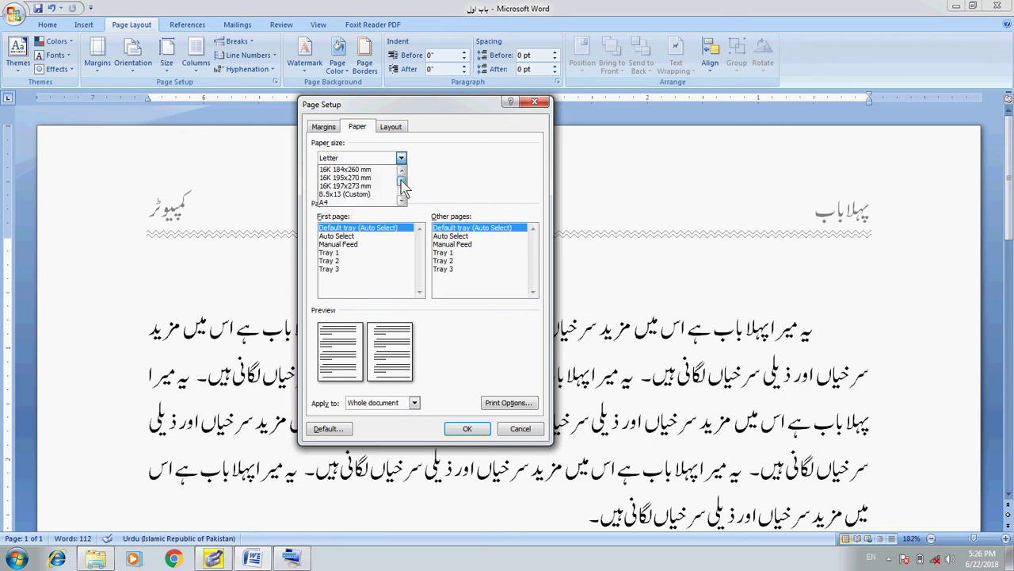
{"action": "left_click", "coordinate": [353, 203]}
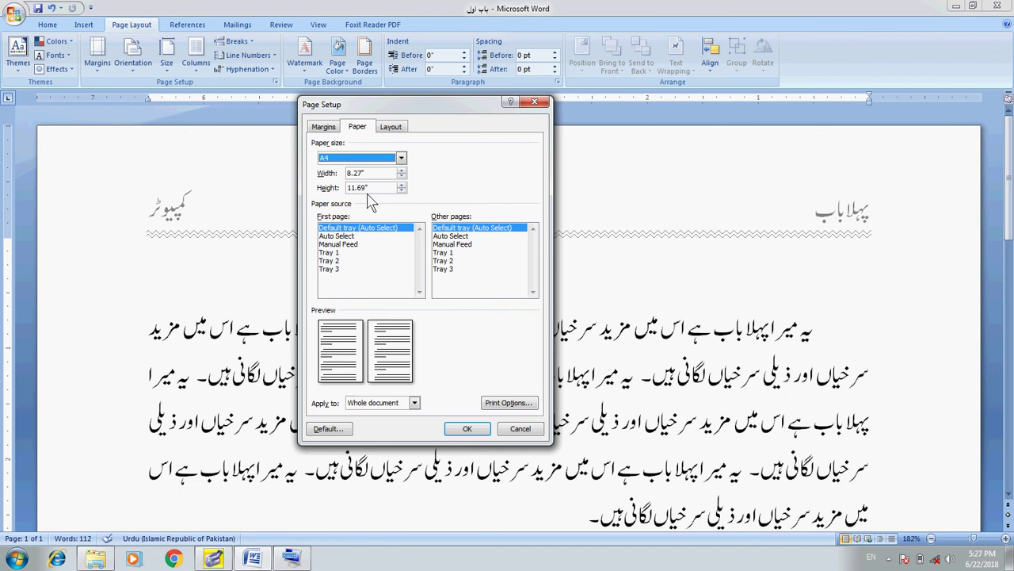
Set the section direction to Right-to-left and apply the page setup
{"action": "left_click", "coordinate": [393, 127]}
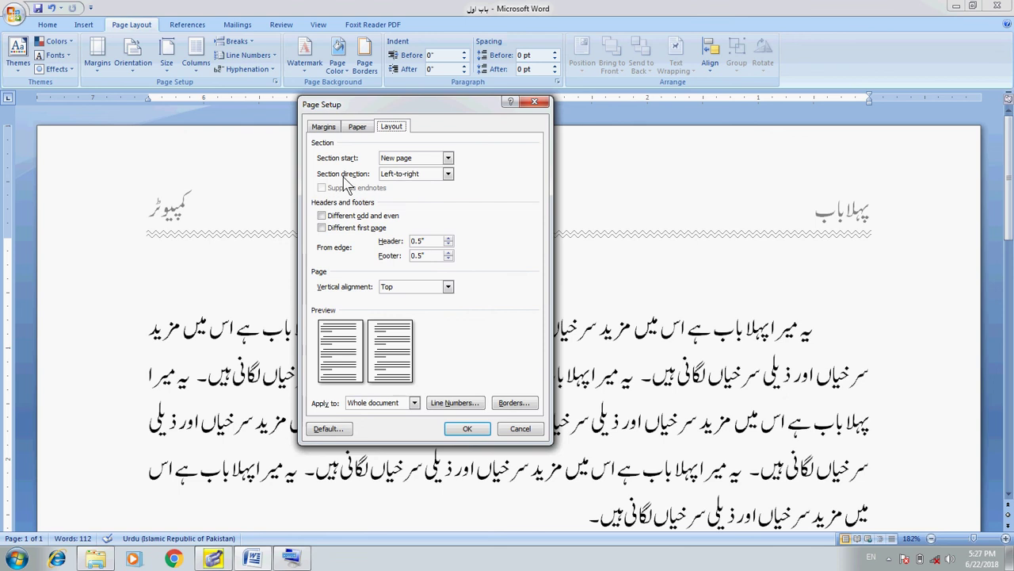
{"action": "left_click", "coordinate": [448, 174]}
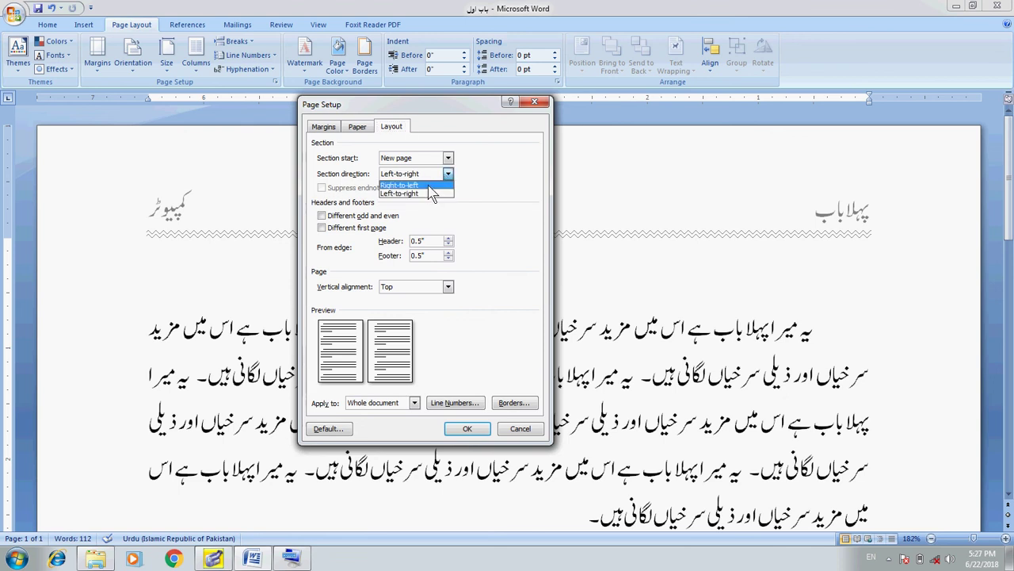
{"action": "left_click", "coordinate": [428, 186]}
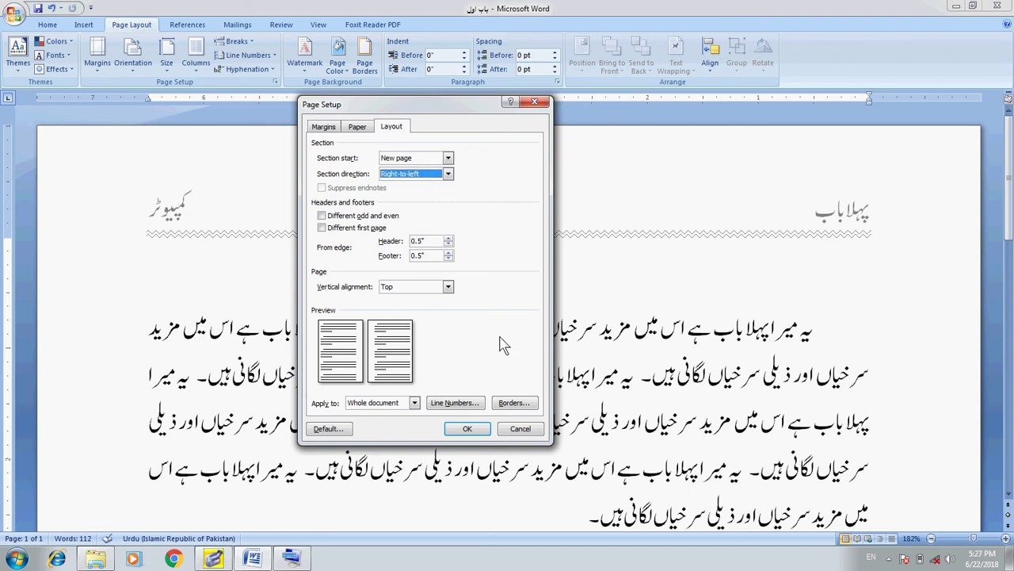
{"action": "left_click", "coordinate": [461, 428]}
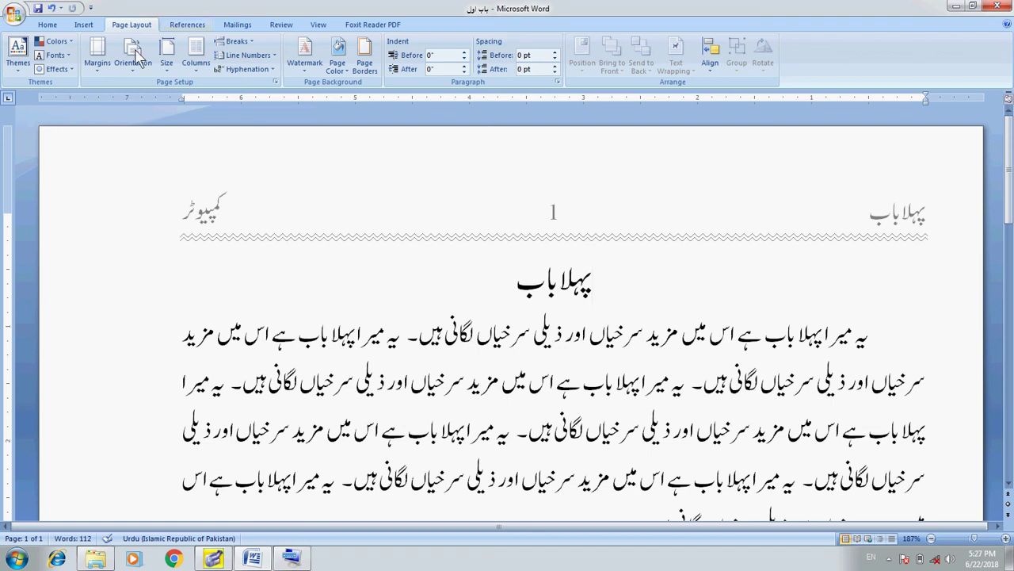
Reopen Page Setup, re-enter inside 1.25" and outside 0.5" margins, and apply them
{"action": "left_click", "coordinate": [103, 71]}
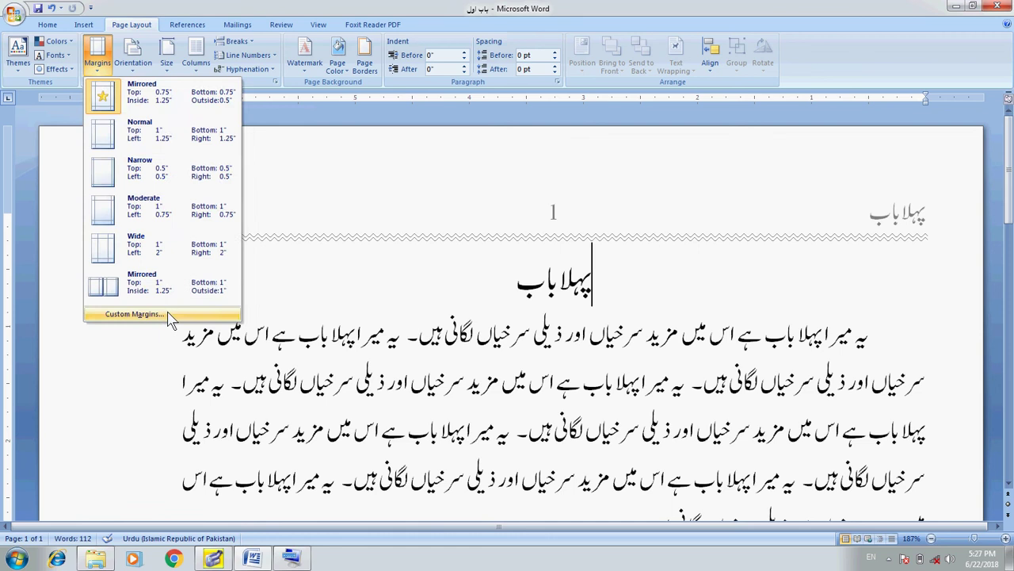
{"action": "left_click", "coordinate": [133, 314]}
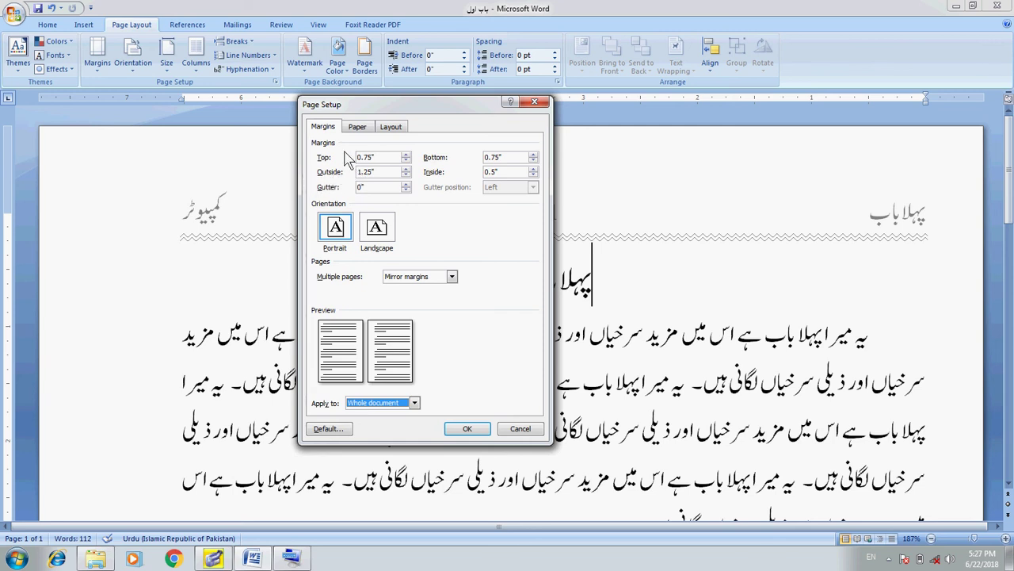
{"action": "left_click", "coordinate": [391, 128]}
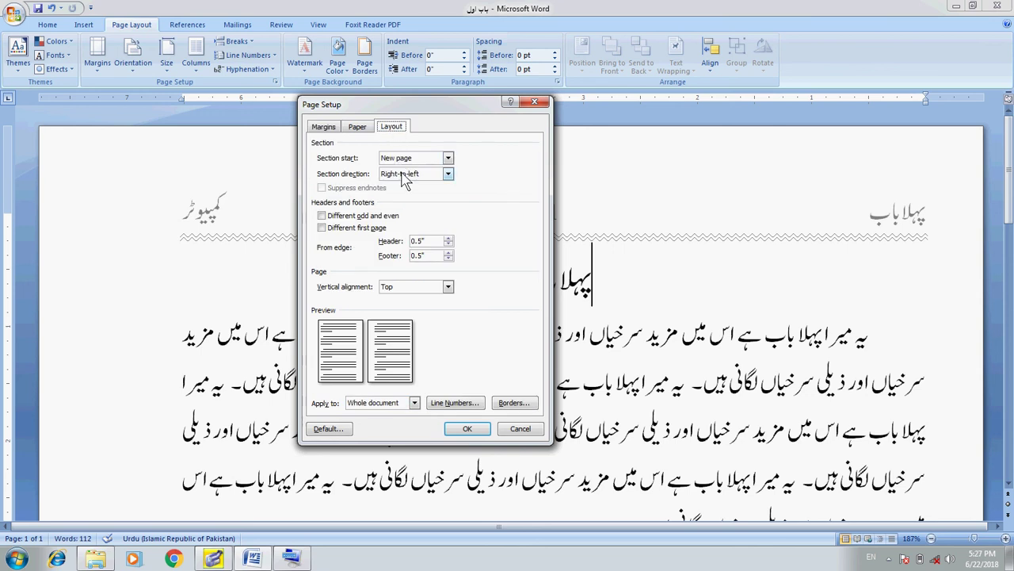
{"action": "left_click", "coordinate": [323, 128]}
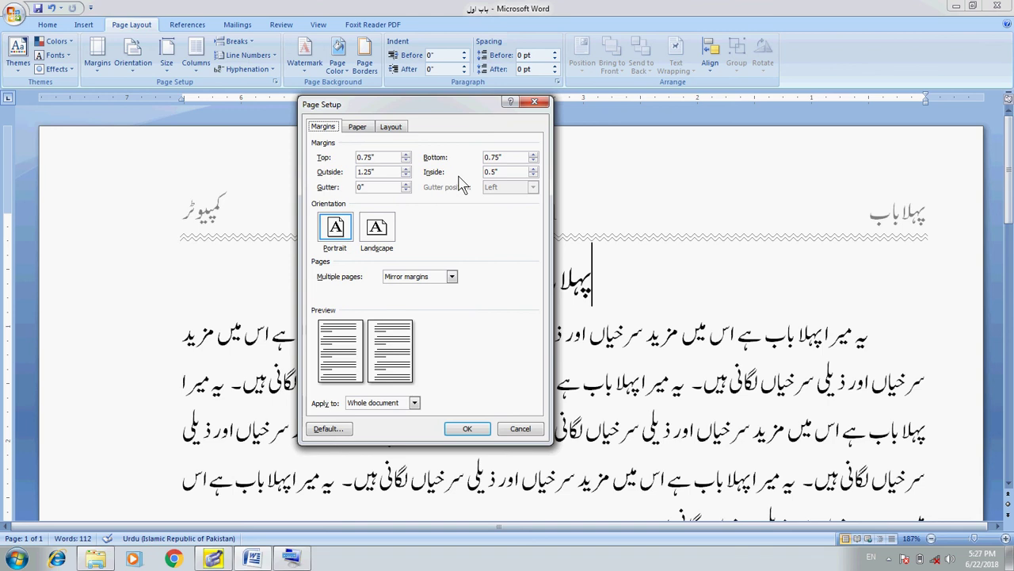
{"action": "left_click_drag", "start_coordinate": [506, 174], "coordinate": [437, 173]}
{"action": "type", "text": "1.25"}
{"action": "key", "text": "shift+Tab"}
{"action": "type", "text": ".5"}
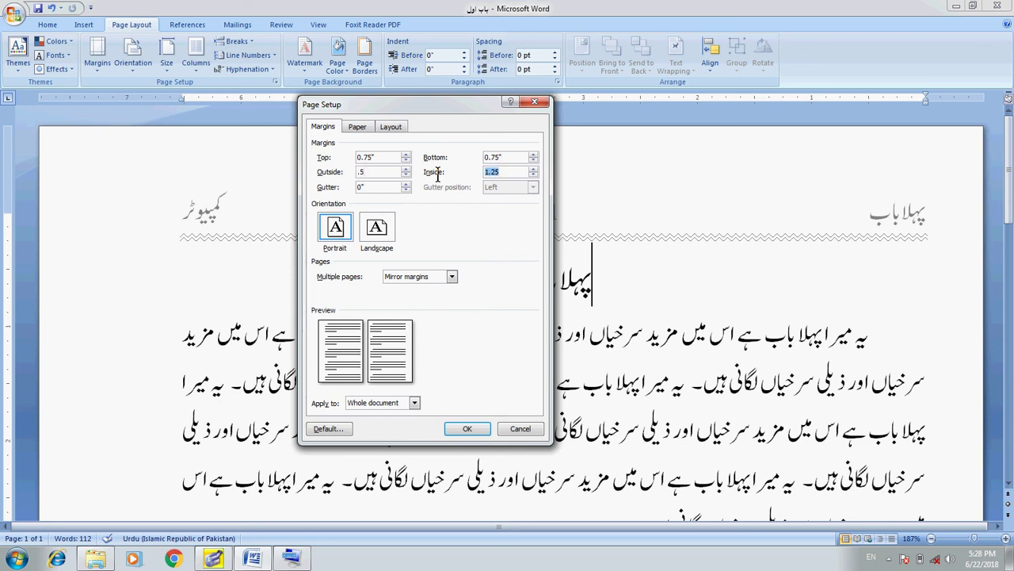
{"action": "left_click", "coordinate": [465, 428]}
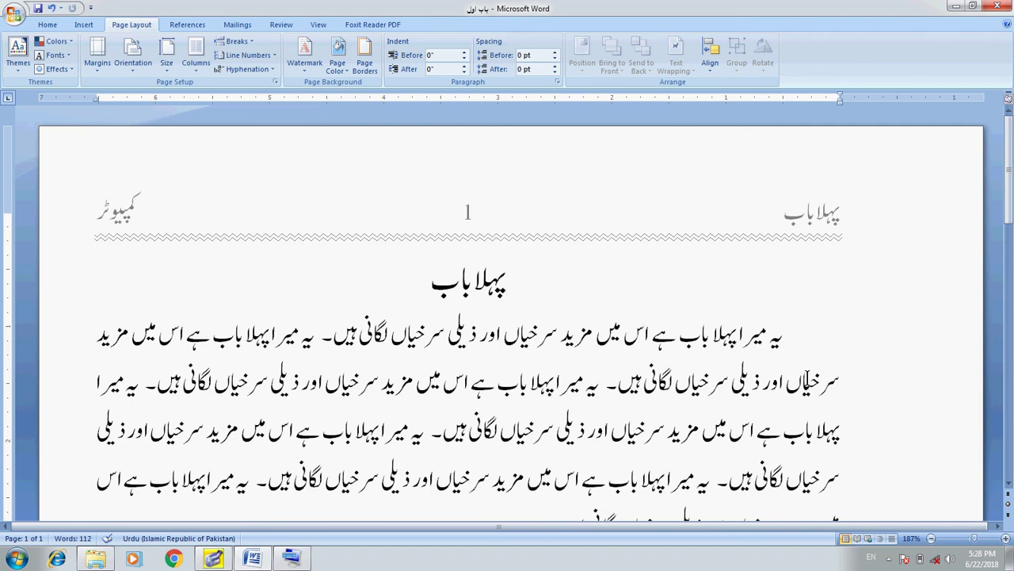
Show the A4 chapter page with its header and Urdu text in Print Preview (Ctrl+F2)
{"action": "key", "text": "ctrl+F2"}
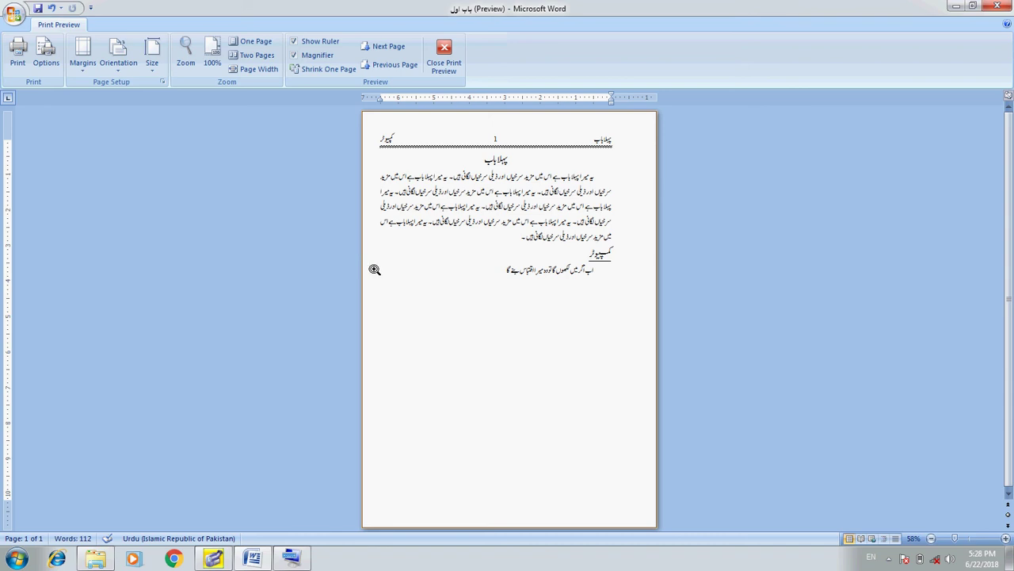
Exit Print Preview and return to editing the chapter page
{"action": "key", "text": "Escape"}
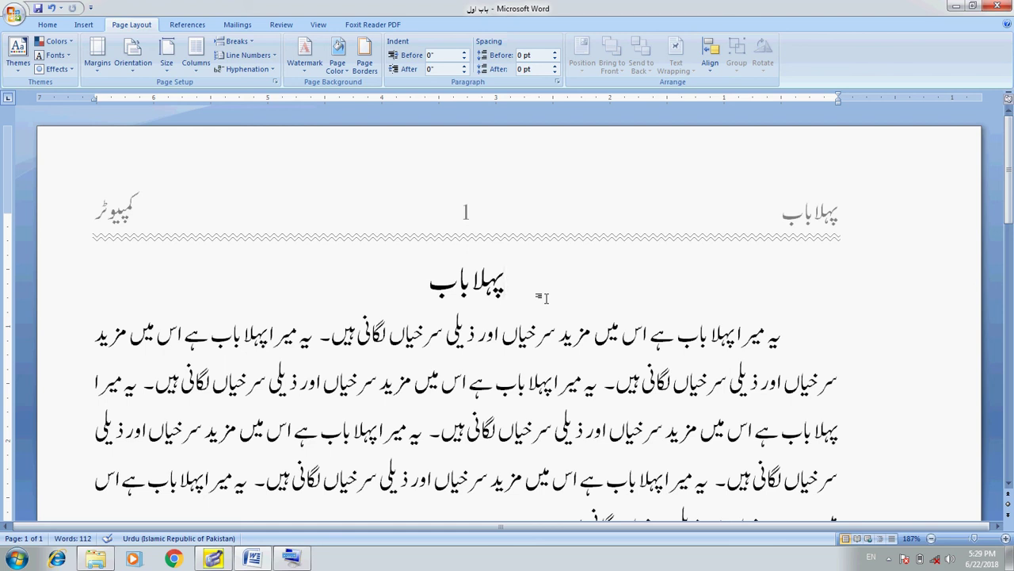
Review the mirror margins, A4 paper and right-to-left layout in Page Setup
{"action": "key", "text": "Left"}
{"action": "key", "text": "Right"}
{"action": "left_click", "coordinate": [100, 68]}
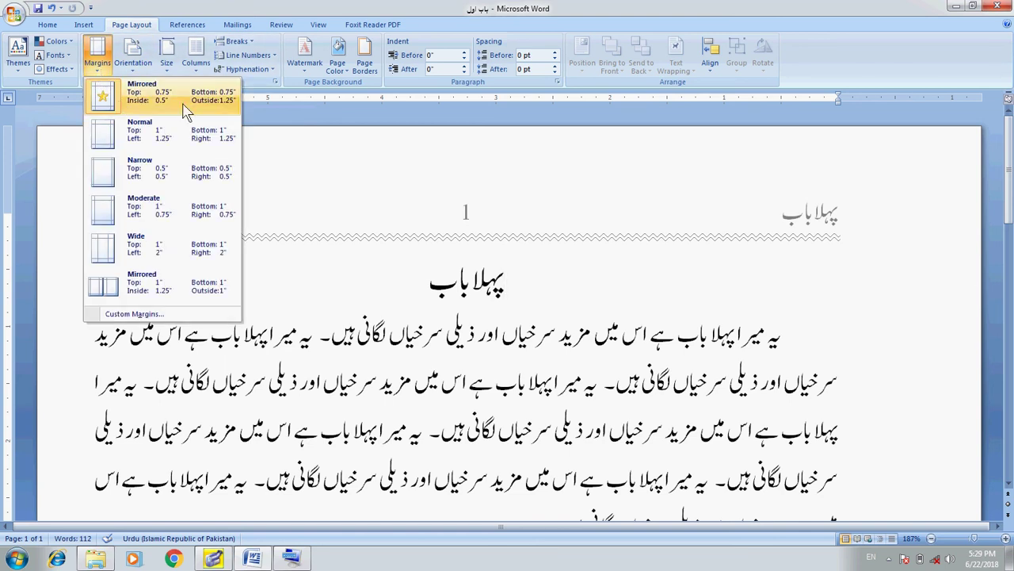
{"action": "left_click", "coordinate": [173, 314]}
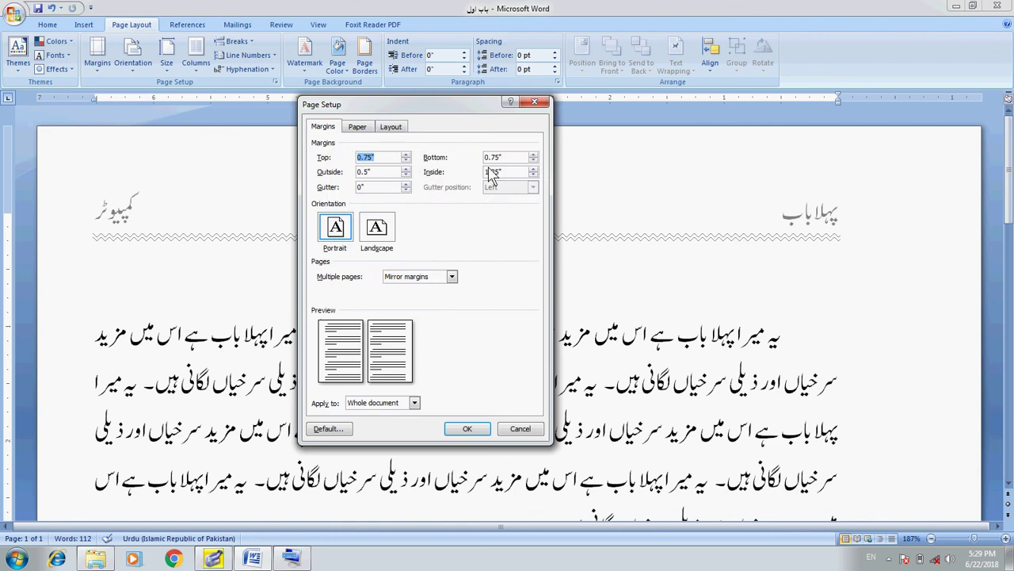
{"action": "left_click", "coordinate": [361, 130]}
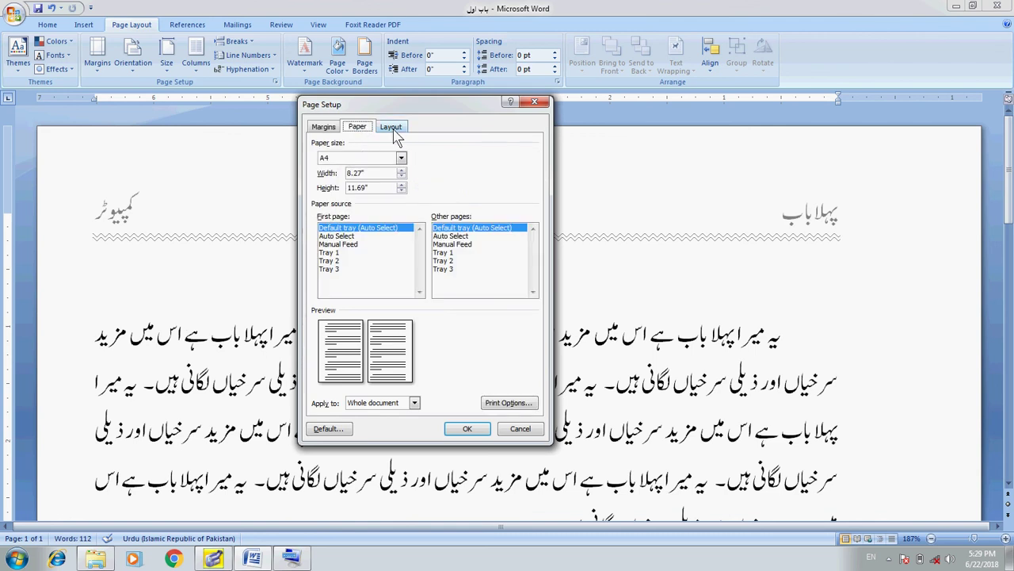
{"action": "left_click", "coordinate": [392, 130]}
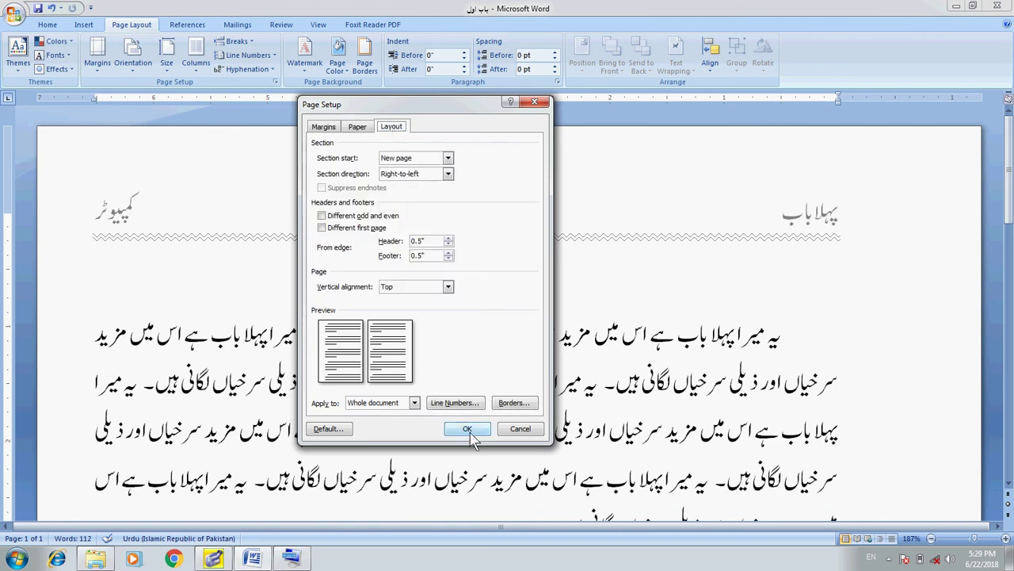
Close Page Setup unchanged and restore the Super Screen Recorder window from the system tray
{"action": "left_click", "coordinate": [519, 428]}
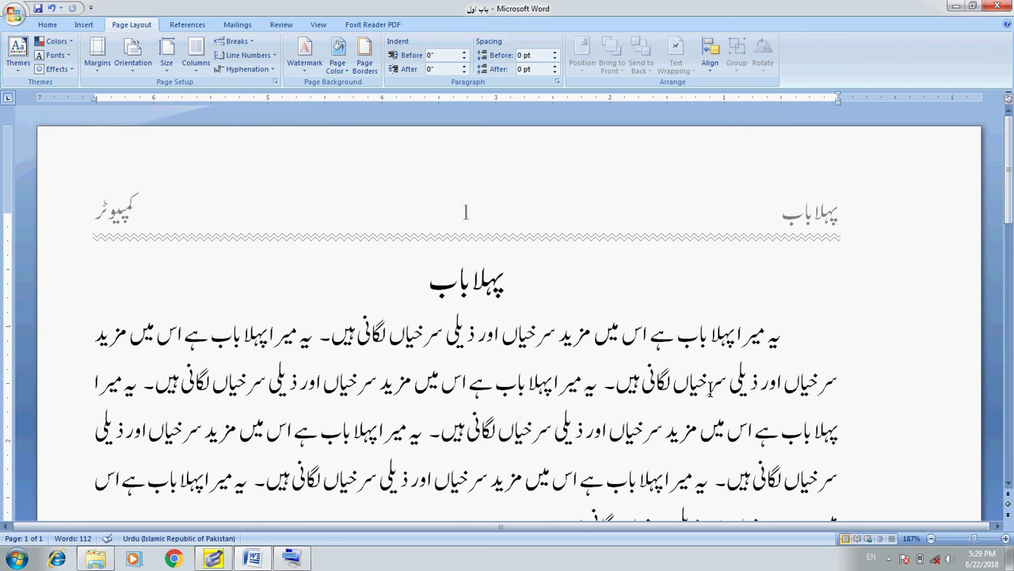
{"action": "left_click", "coordinate": [888, 558]}
{"action": "double_click", "coordinate": [888, 473]}
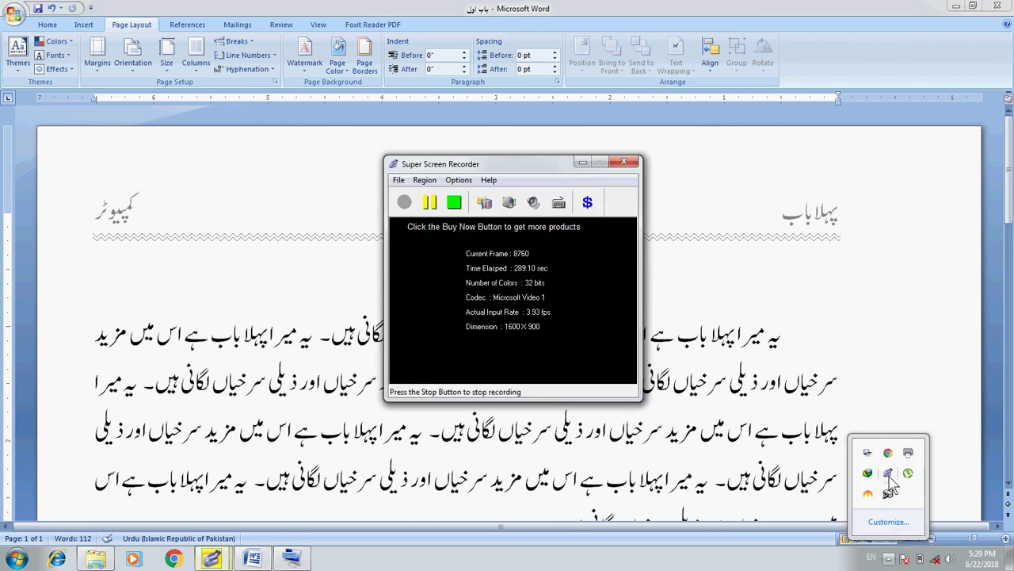